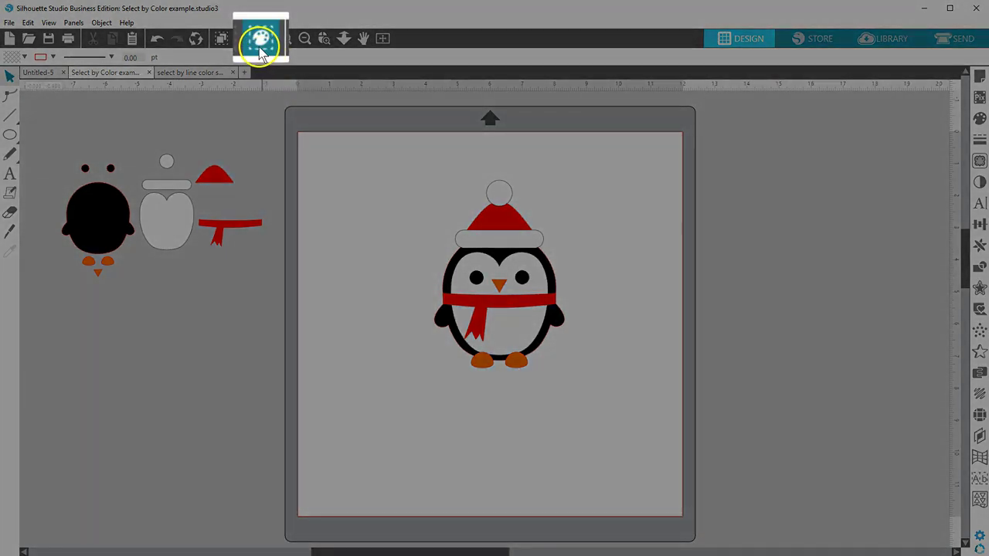
Step: Open the Select by Color panel and move it next to the mat, showing red and black line colours
left_click(261, 48)
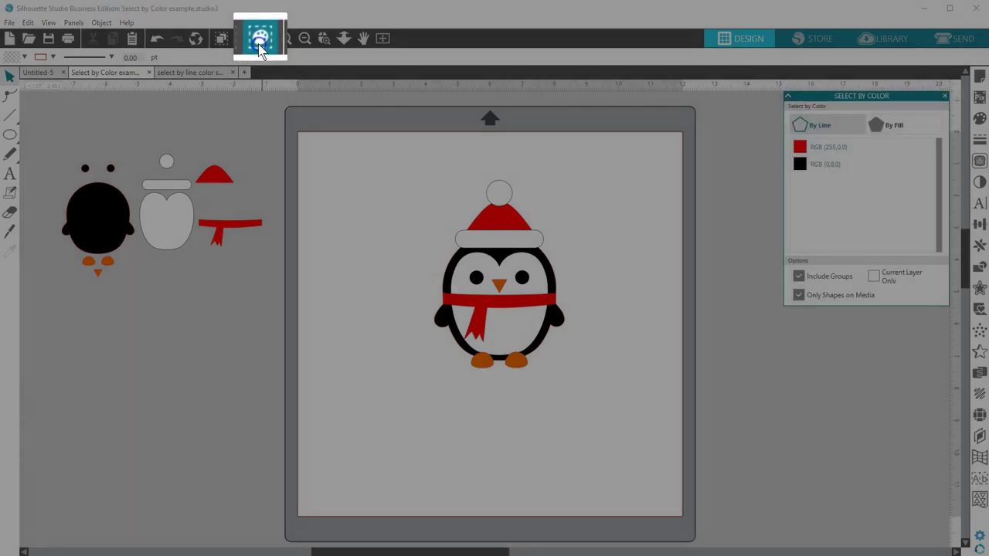
left_click_drag(850, 91, 699, 176)
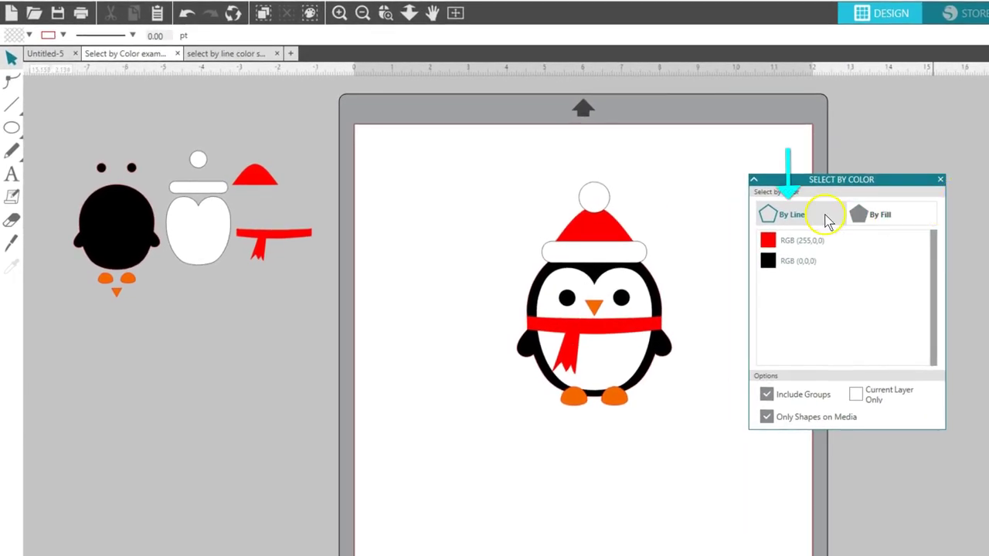
Step: List fill colours in Select by Color, select the white shapes, then select the red hat and scarf
left_click(860, 214)
left_click(906, 277)
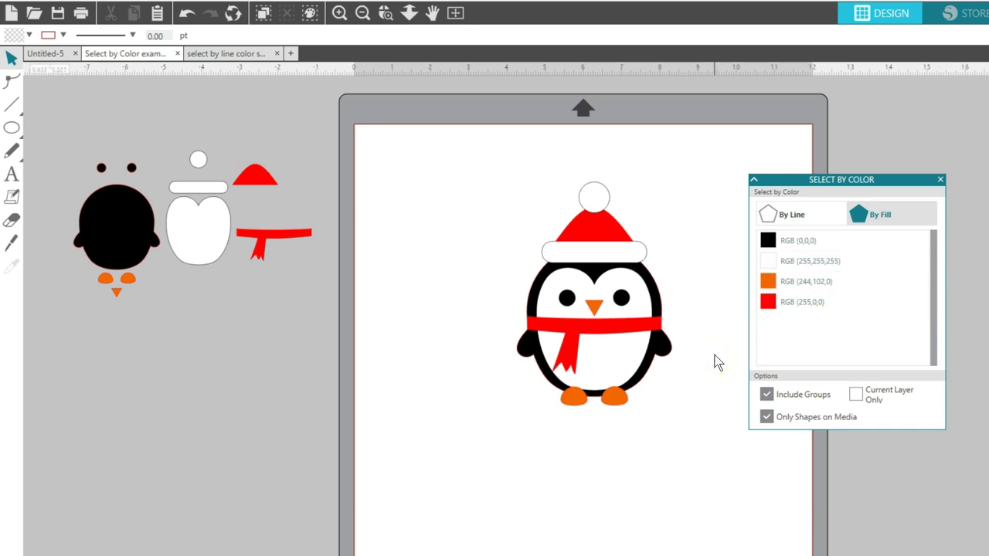
left_click(712, 354)
left_click(770, 317)
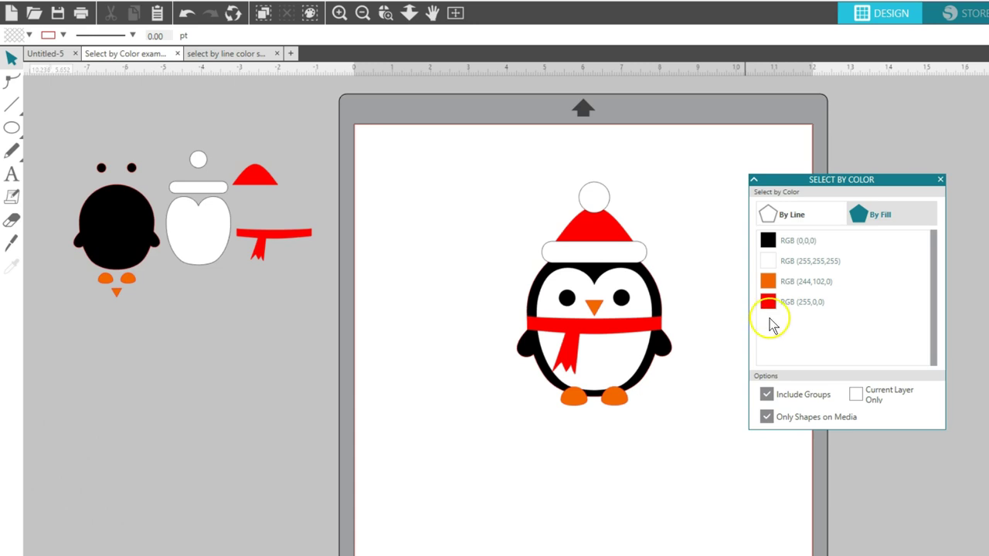
Step: Select the red-filled hat and scarf and place the Fill panel beside Select by Color
left_click(769, 305)
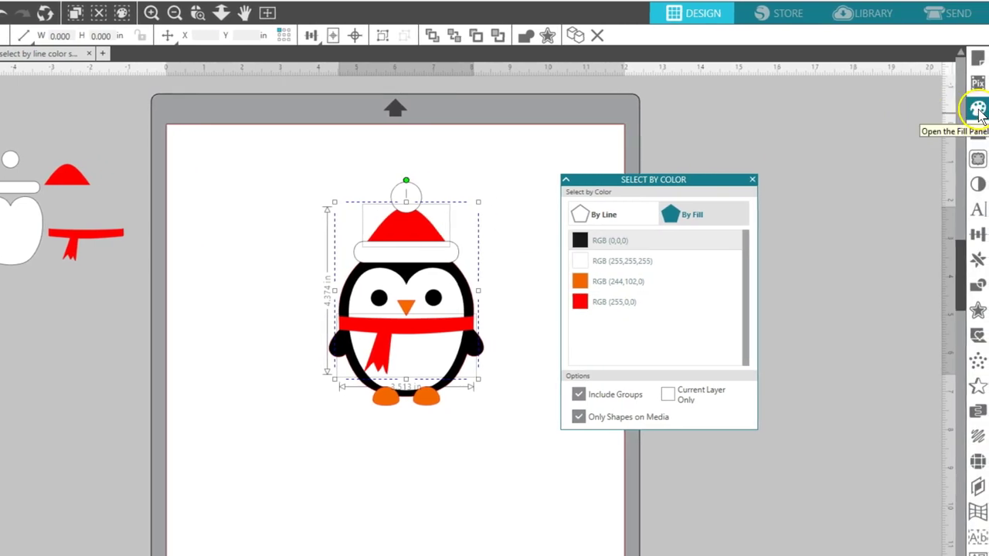
left_click(978, 110)
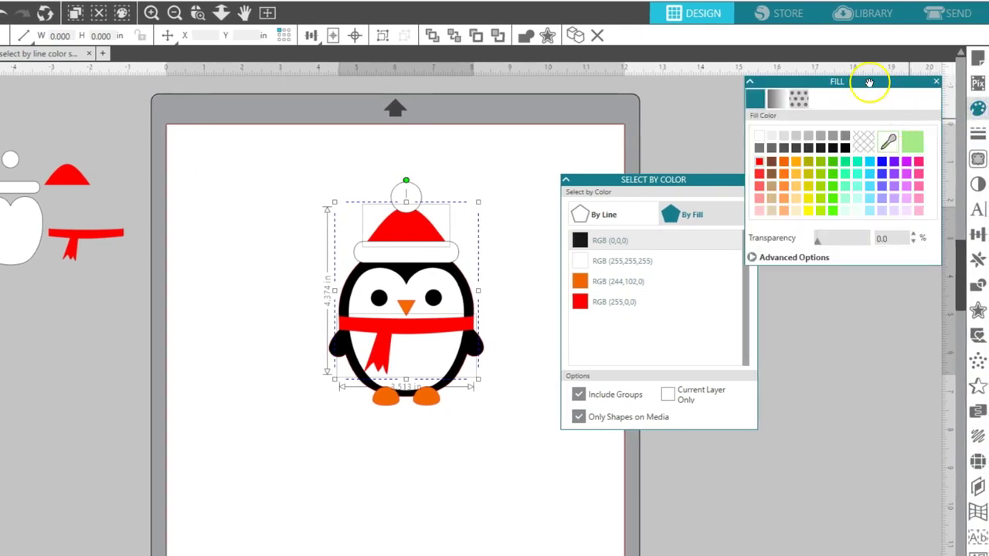
left_click(719, 179)
left_click_drag(719, 179, 674, 183)
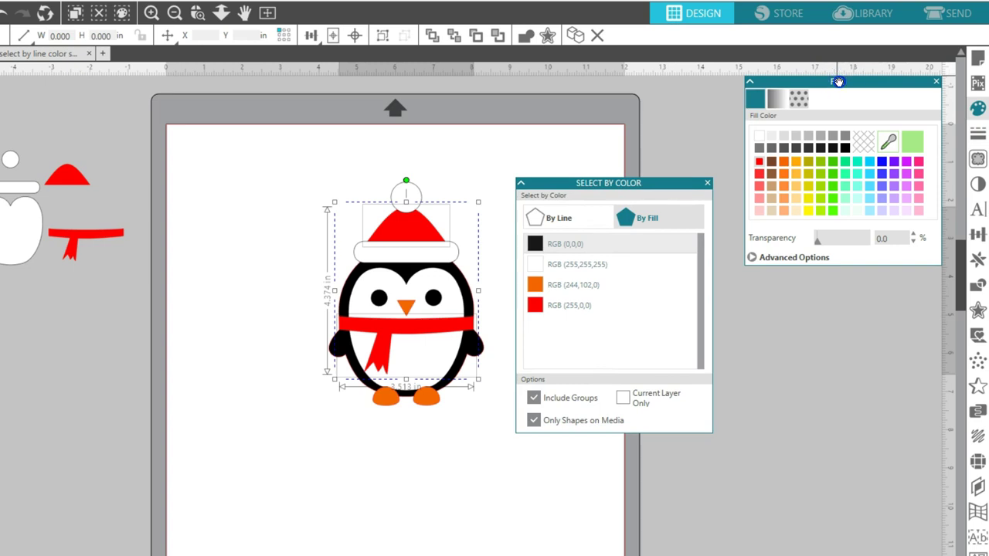
left_click_drag(835, 82, 813, 184)
left_click(811, 182)
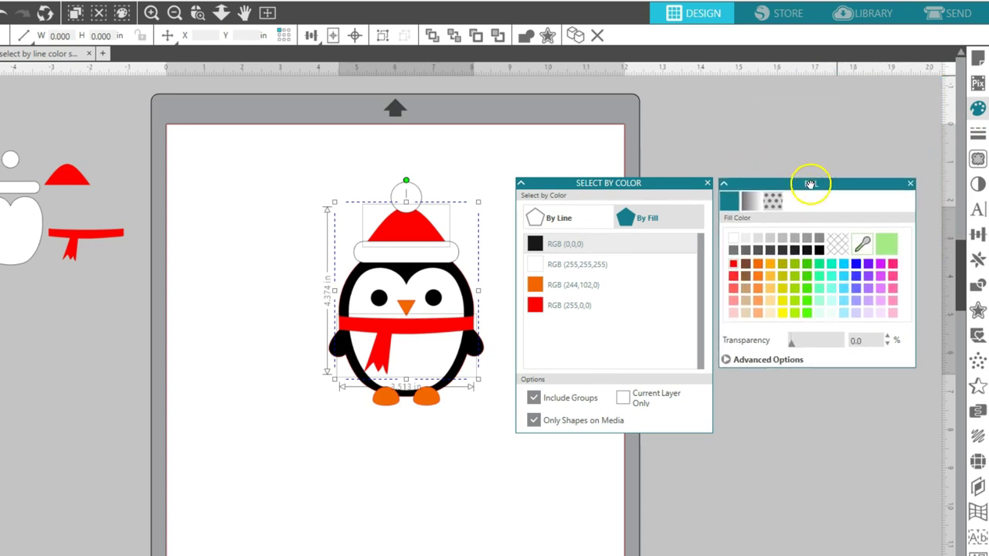
Step: Try orange, green, blue and grey fills on the hat and scarf, then restore red
left_click(758, 264)
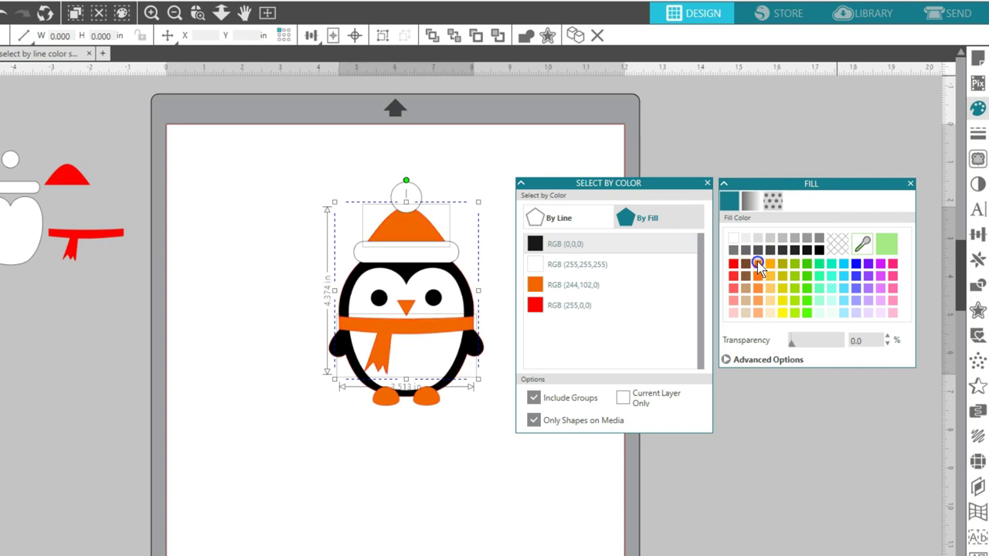
left_click(807, 263)
left_click(856, 264)
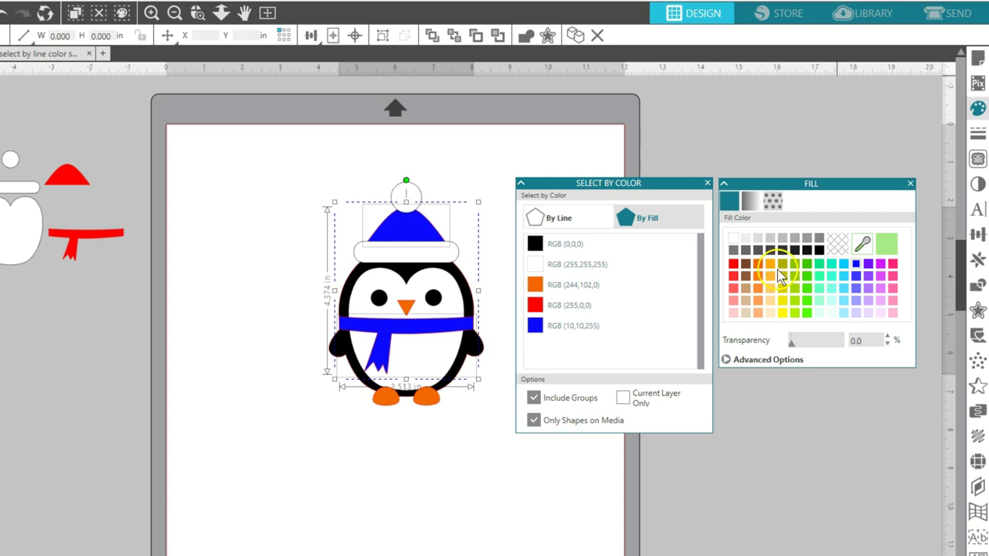
left_click(735, 265)
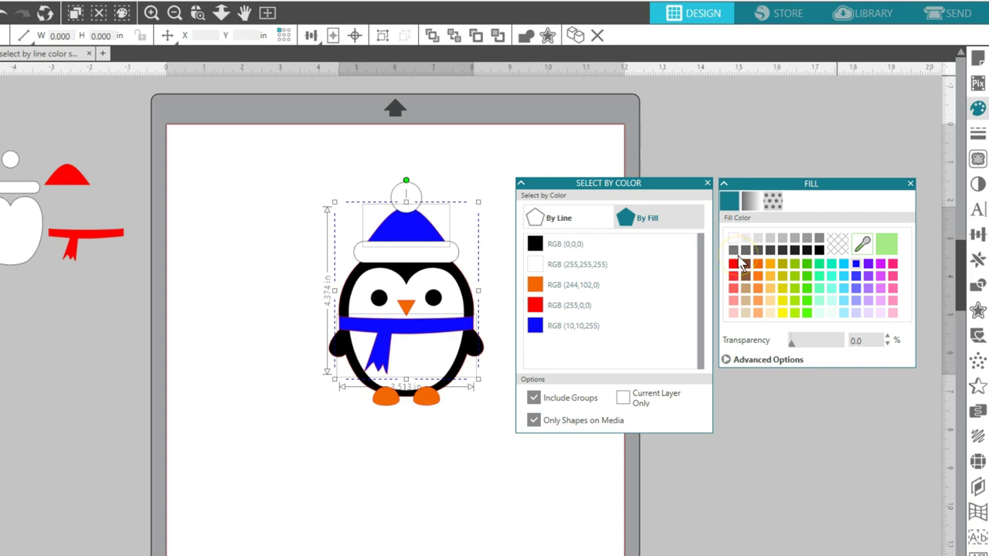
left_click(734, 250)
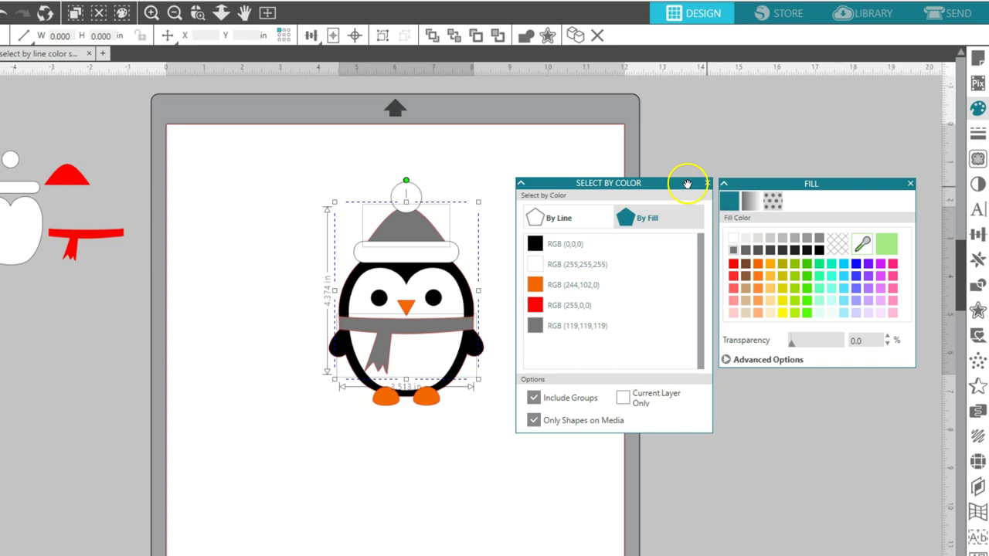
left_click(733, 264)
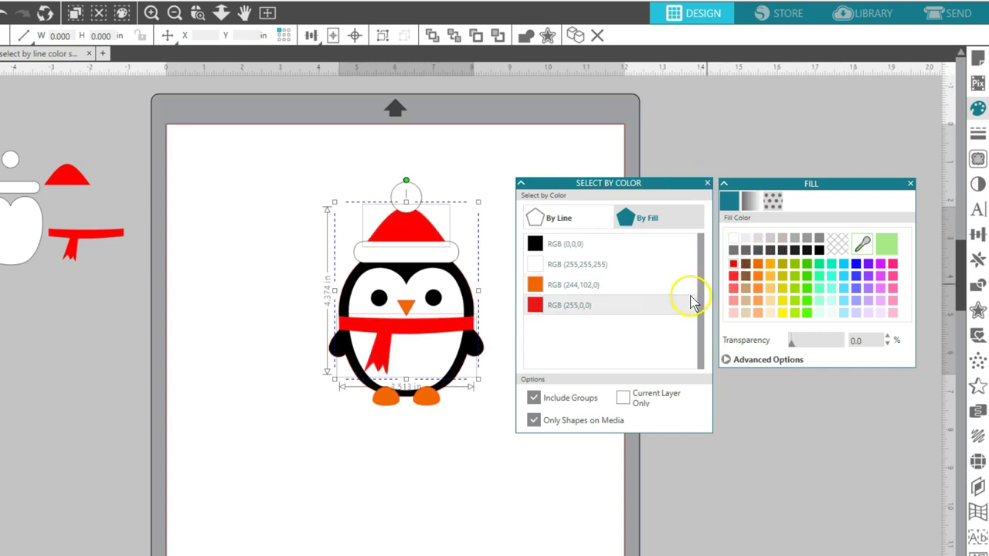
left_click(537, 264)
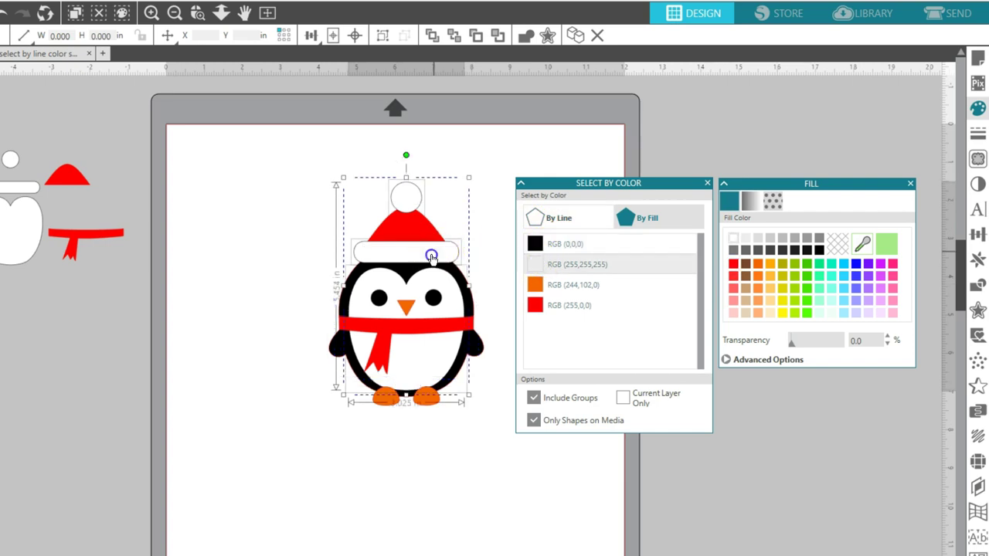
left_click_drag(429, 258, 289, 391)
left_click(526, 284)
left_click_drag(437, 393, 255, 267)
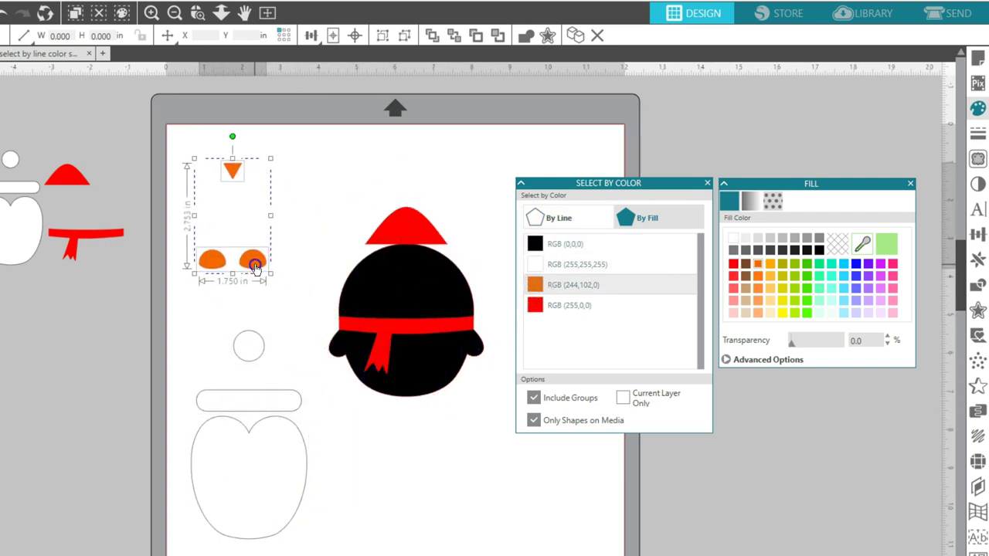
left_click(8, 14)
left_click(8, 14)
left_click(8, 14)
left_click(8, 14)
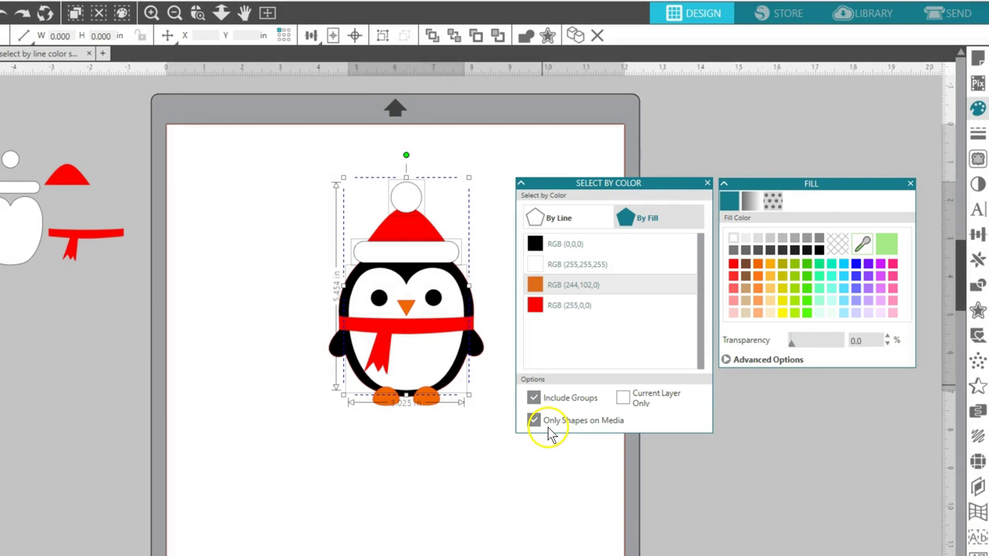
Step: Group the hat, brim and pompom, then move the white shapes off and undo it
left_click_drag(329, 170, 425, 249)
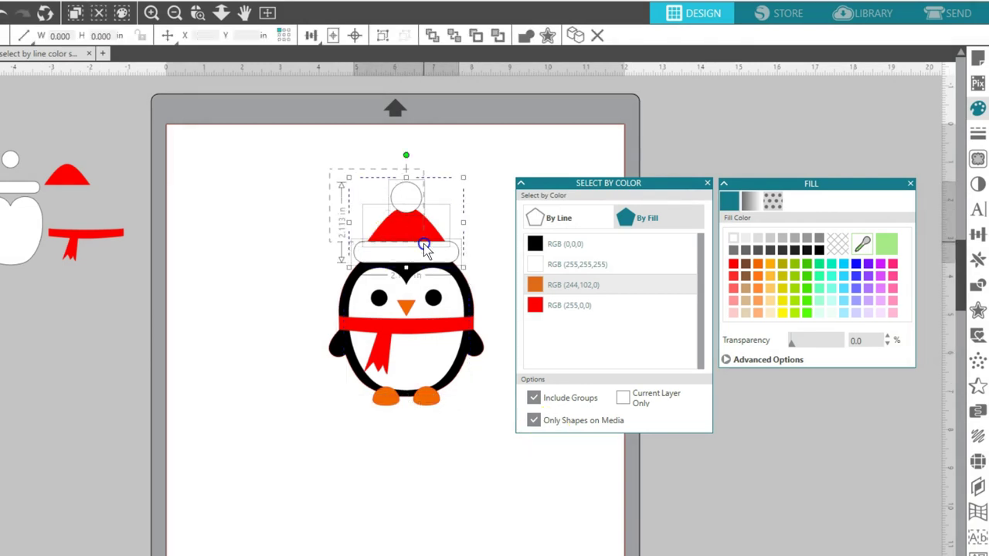
left_click(382, 36)
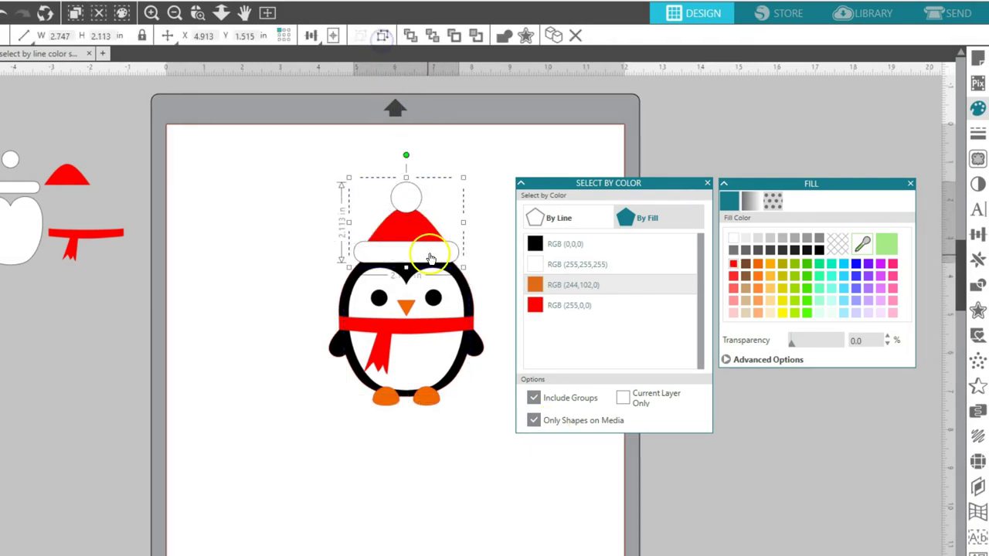
left_click(536, 265)
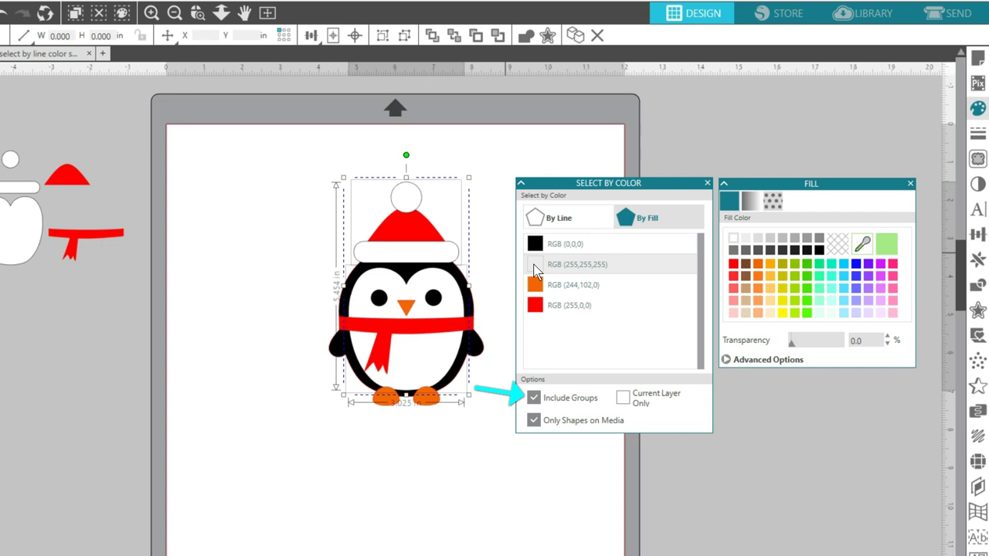
left_click_drag(441, 250, 280, 244)
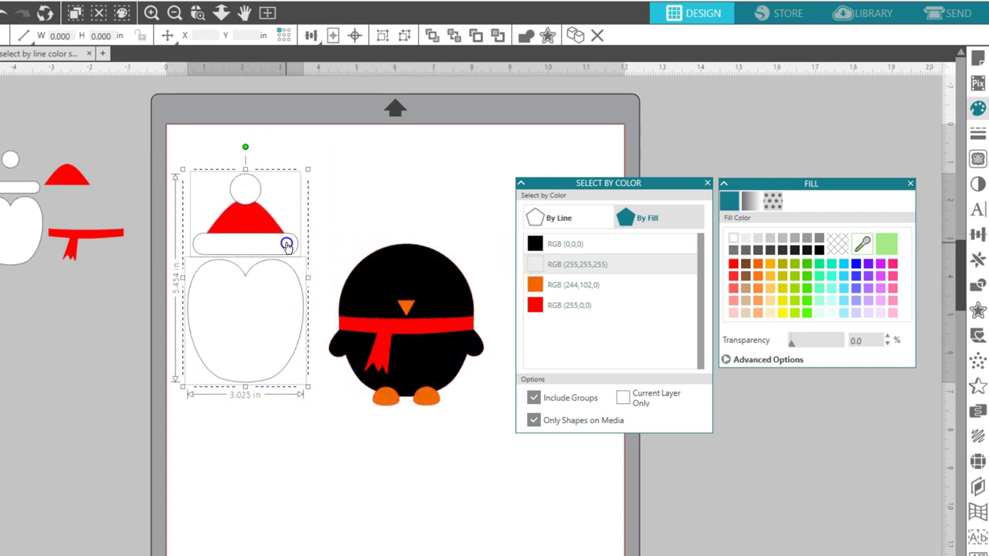
left_click(3, 16)
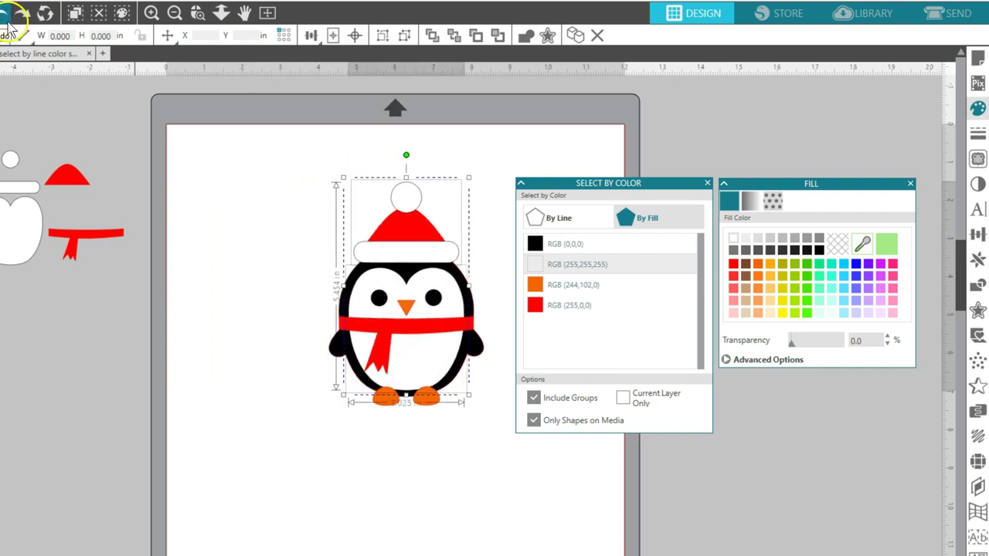
Step: Exclude grouped shapes from colour selection and pull the selected white pieces aside
left_click(533, 400)
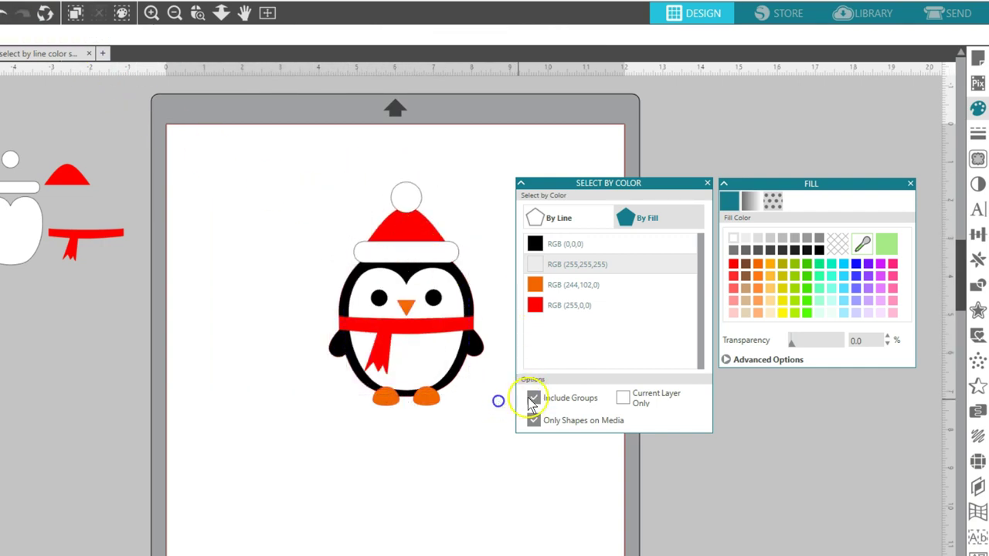
left_click(534, 264)
left_click_drag(418, 280, 461, 287)
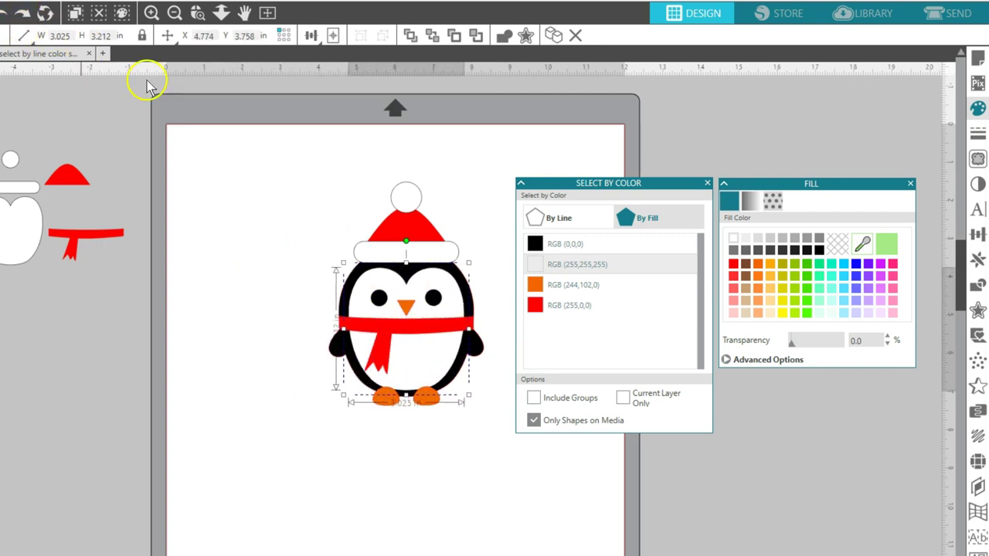
Step: Select the whole penguin on the mat and ungroup it into separate shapes
left_click(335, 169)
left_click_drag(334, 168, 460, 286)
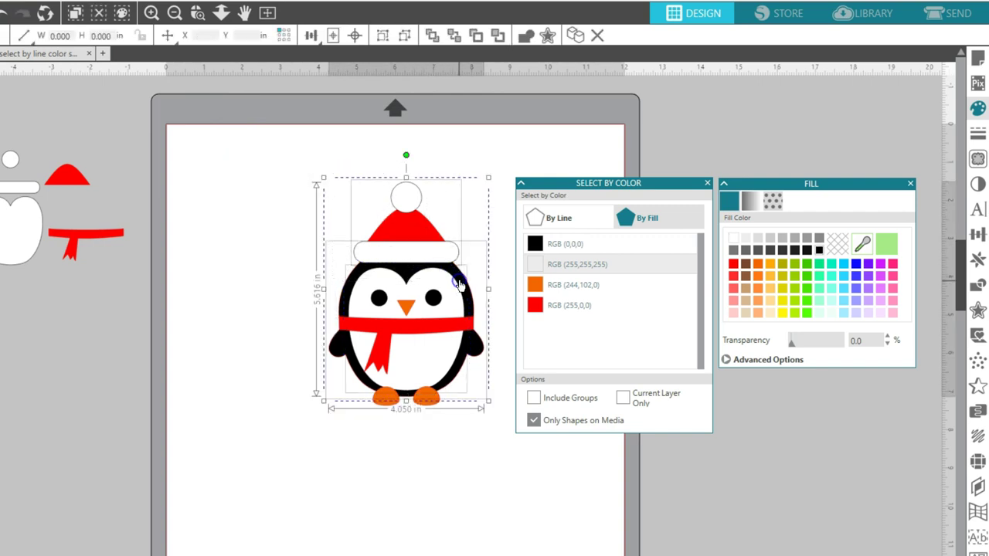
left_click(405, 45)
left_click(292, 207)
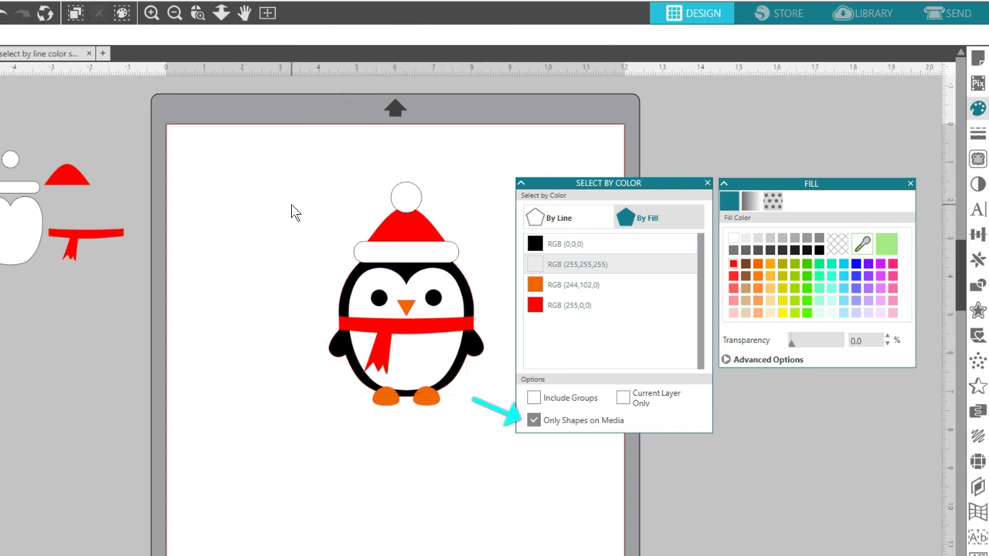
Step: Re-enable Include Groups and select the white, red and black filled shapes in turn
left_click(534, 398)
left_click(535, 421)
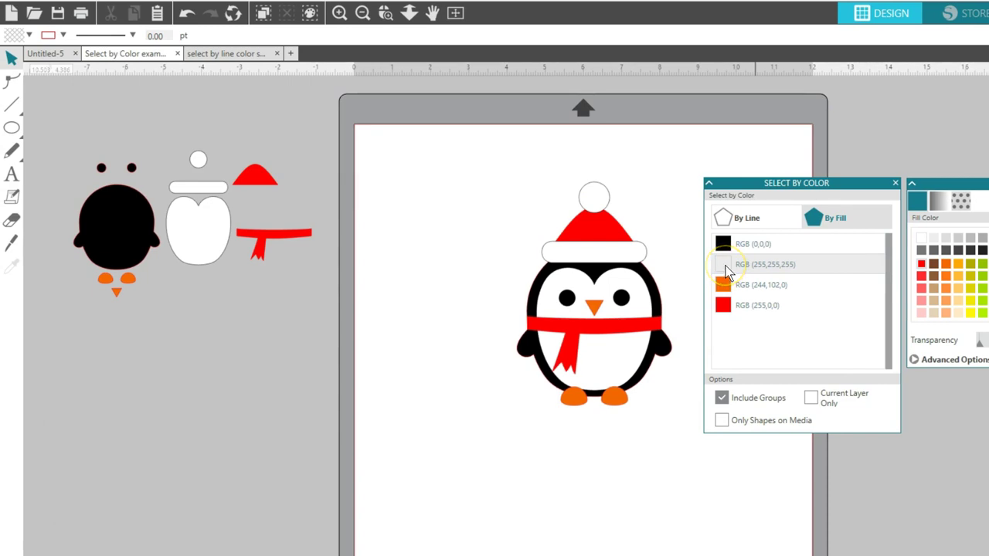
left_click(725, 268)
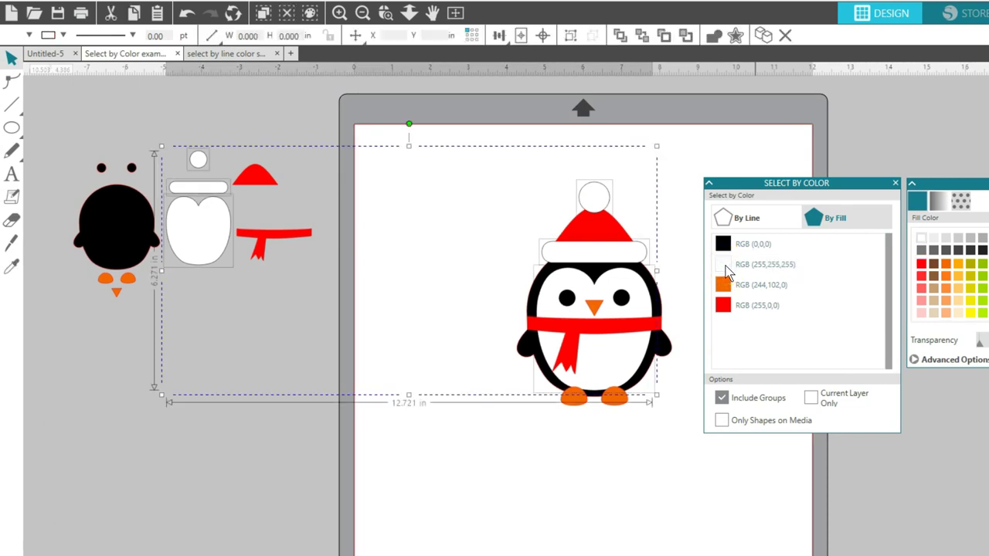
left_click(723, 306)
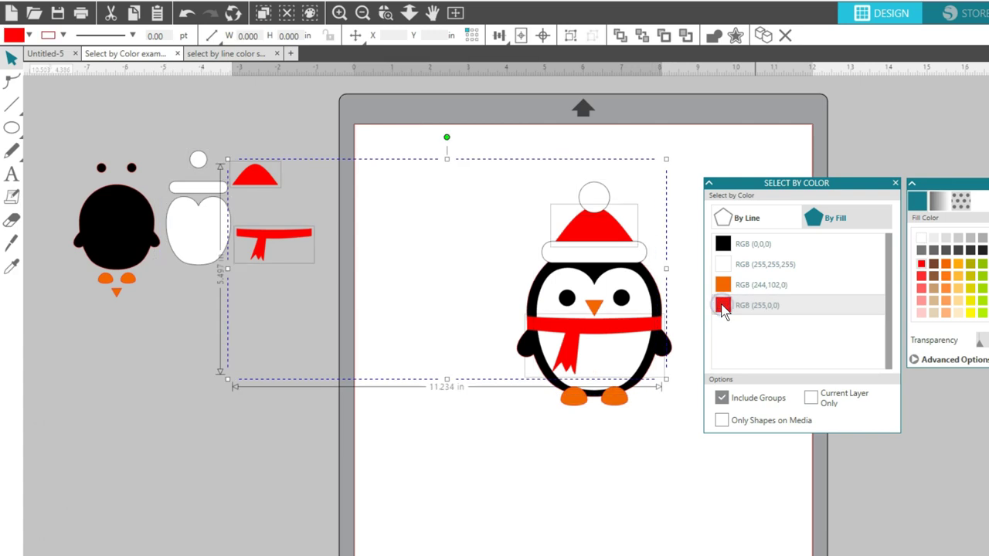
left_click(724, 245)
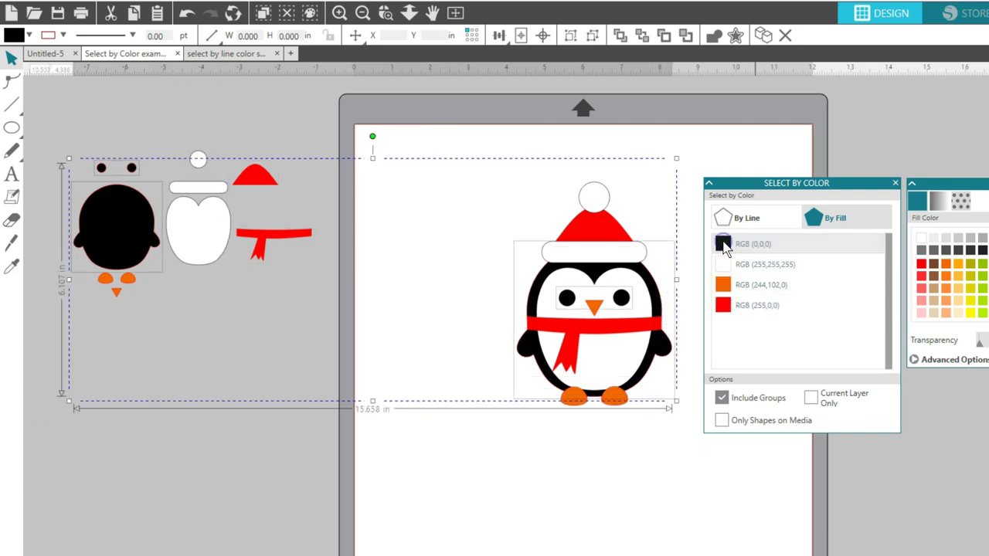
left_click(724, 245)
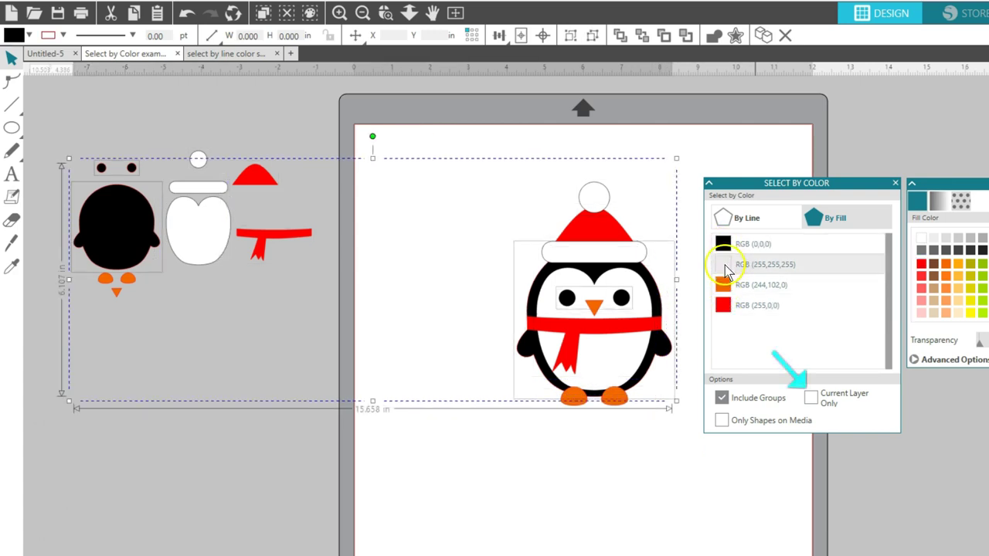
Step: Turn on Only Shapes on Media so selecting black picks only the penguin on the mat
left_click(723, 421)
left_click(724, 245)
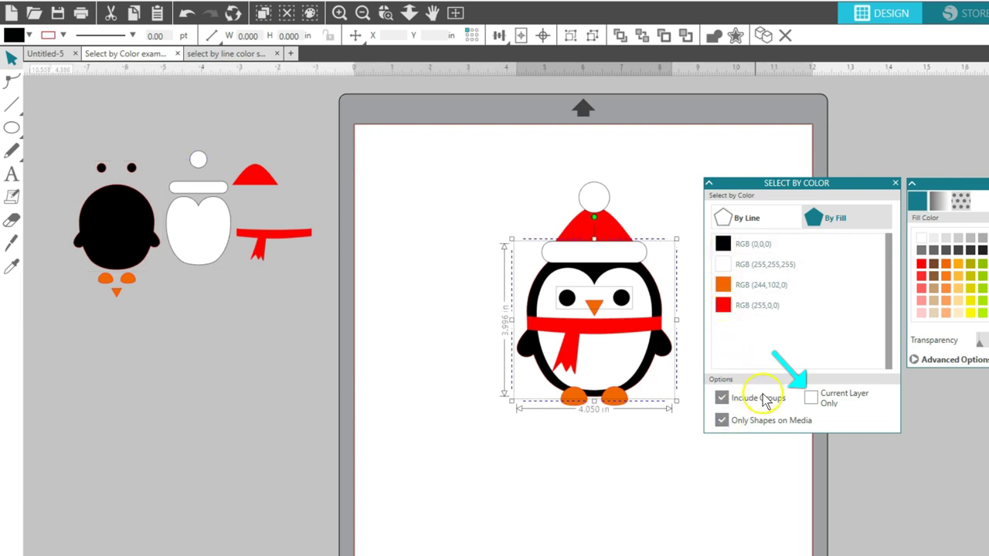
left_click(818, 416)
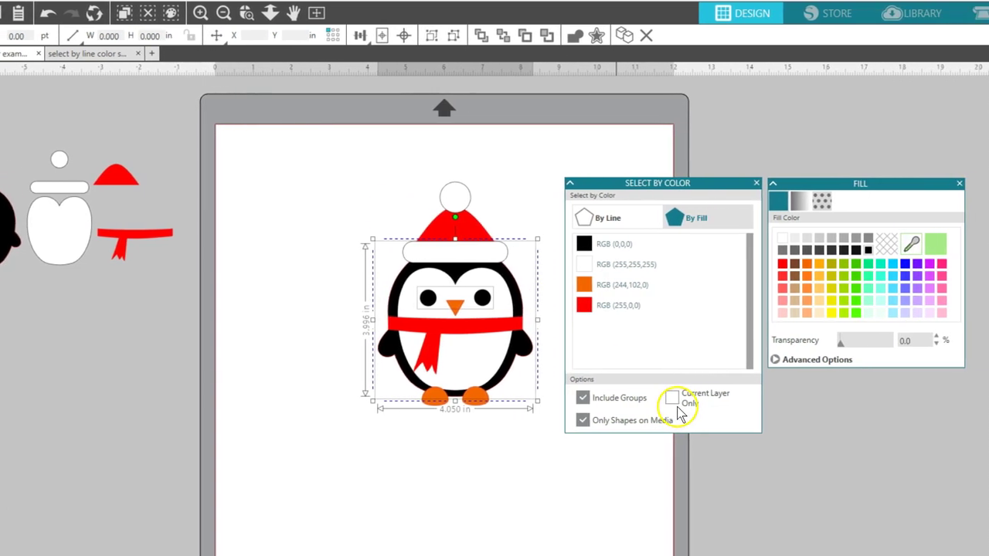
Step: Switch to the sketched flower design and list its line colours in Select by Color
left_click(81, 53)
left_click(959, 184)
left_click_drag(729, 183, 880, 176)
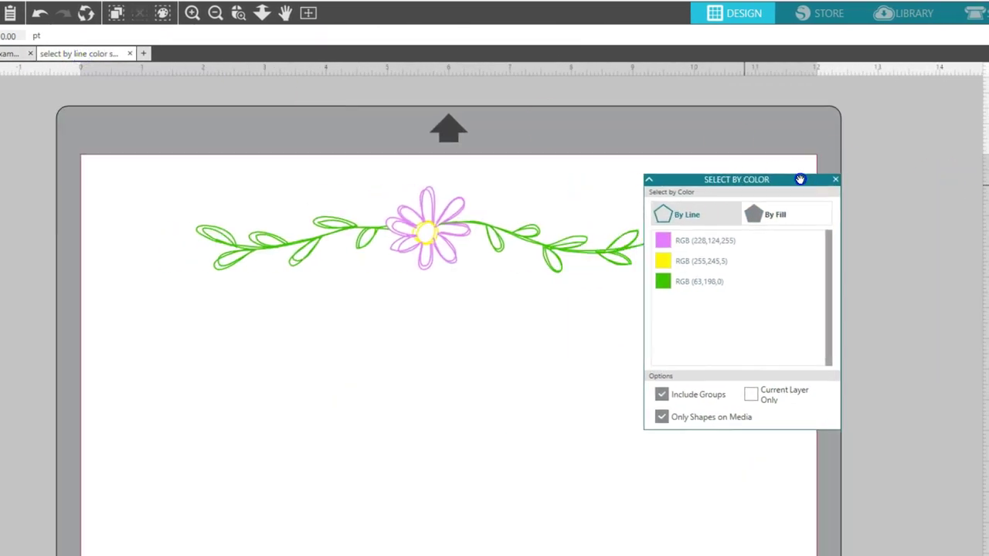
left_click(786, 211)
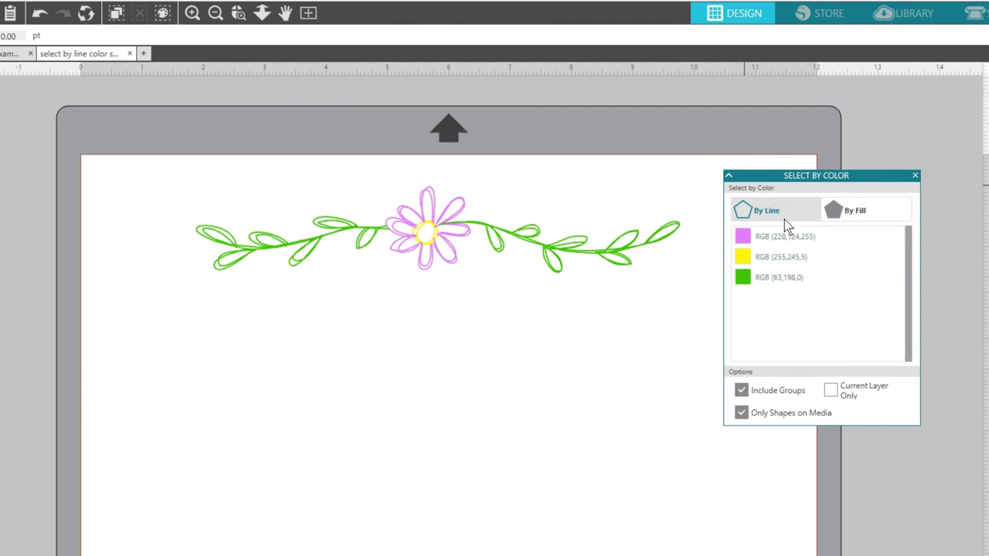
Step: Select the pink, green and yellow outlines by line colour, grouping each colour set
left_click(768, 238)
left_click(748, 276)
left_click(425, 36)
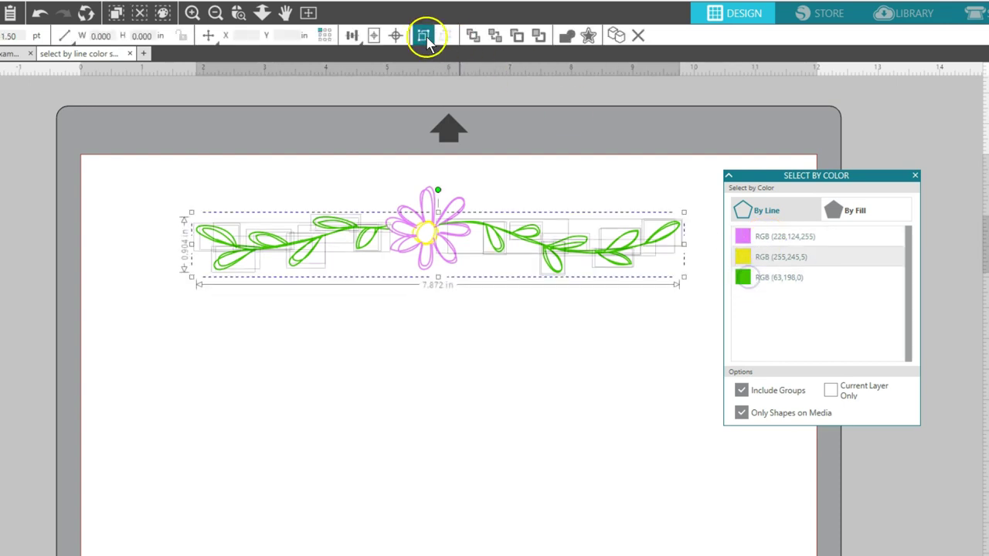
left_click(743, 237)
left_click(425, 37)
left_click(744, 256)
left_click(424, 36)
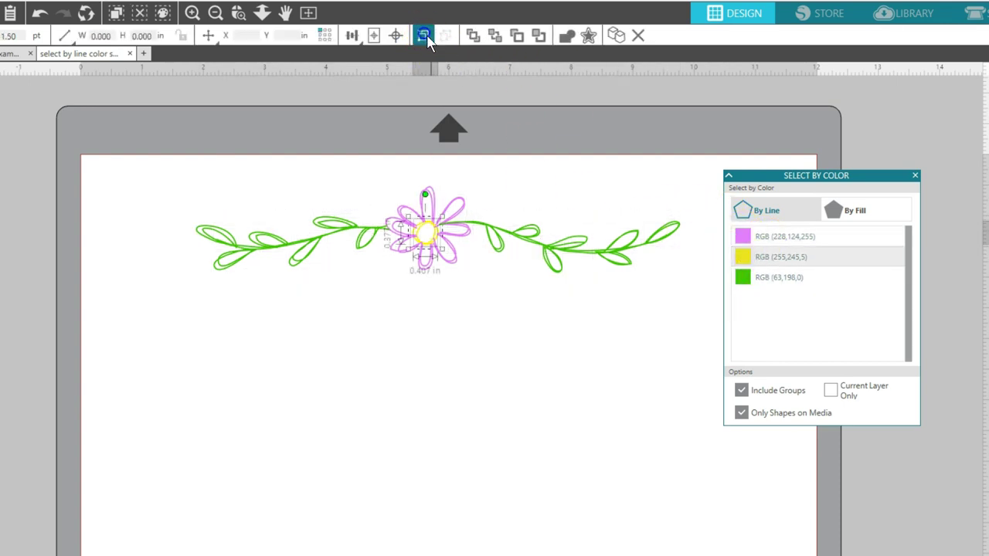
left_click(743, 277)
Step: Change the stacking order of the pink petals and yellow centre, then deselect everything
left_click(744, 237)
left_click(495, 36)
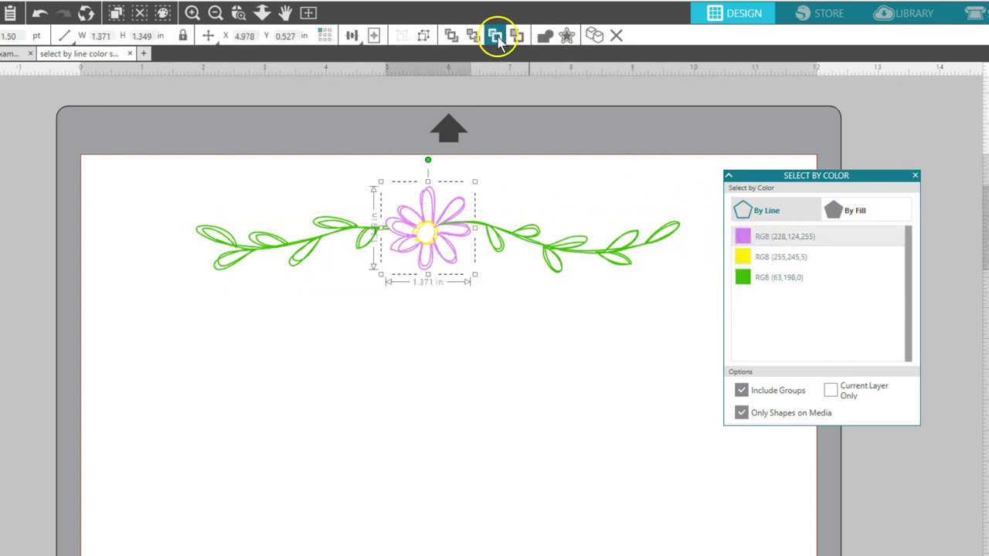
left_click(738, 257)
left_click(451, 37)
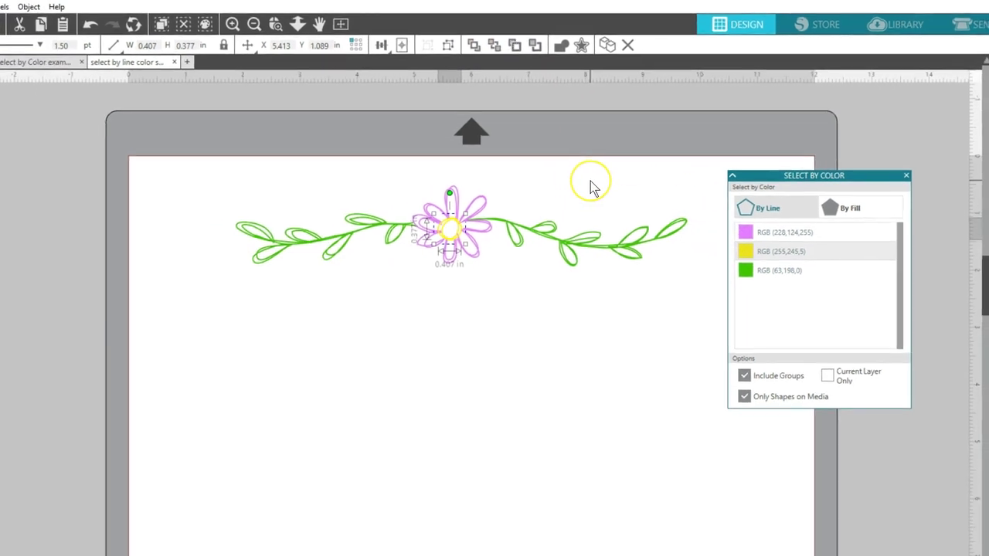
left_click(593, 187)
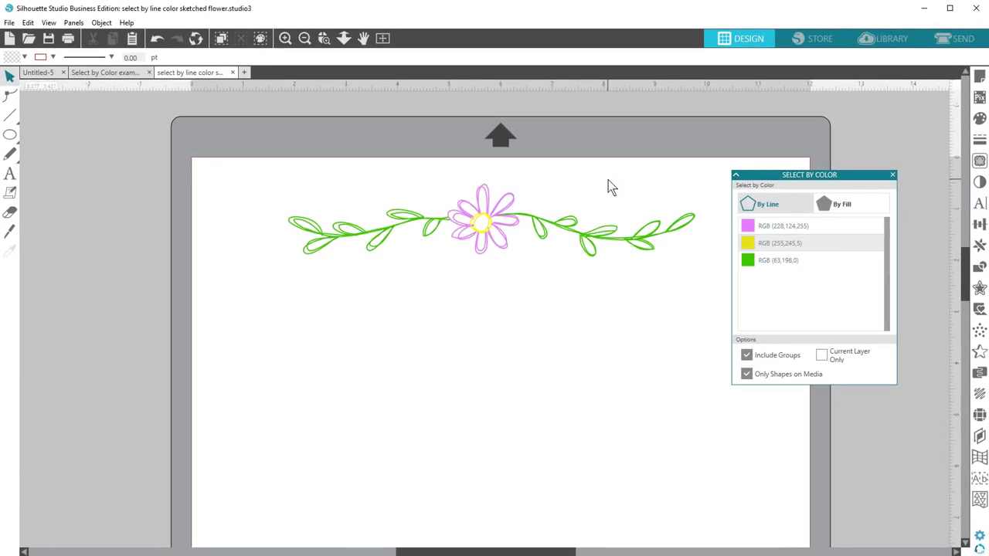